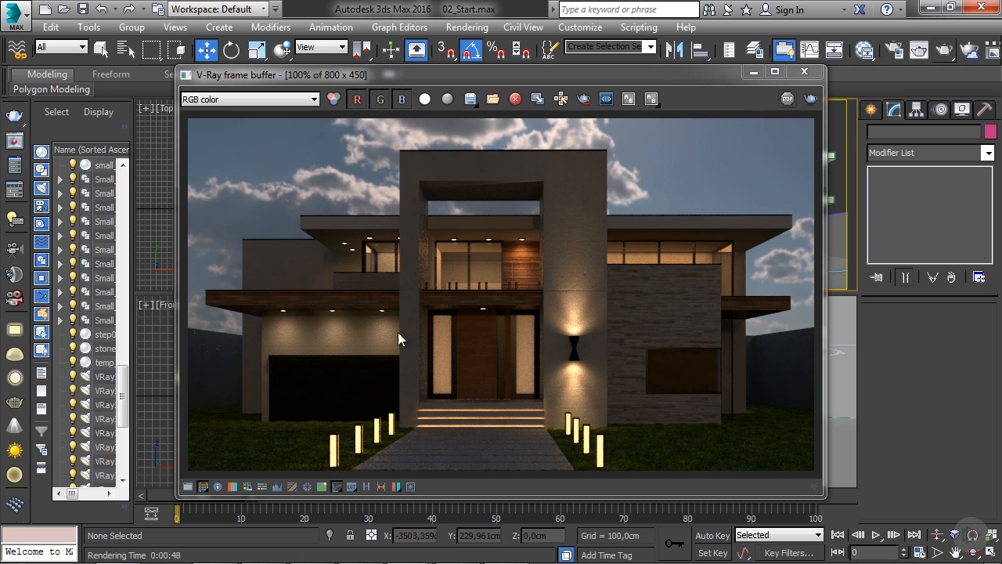
- Minimize the render, then add a UVW Map modifier with Box mapping to center_structure01
{"action": "left_click", "coordinate": [753, 77]}
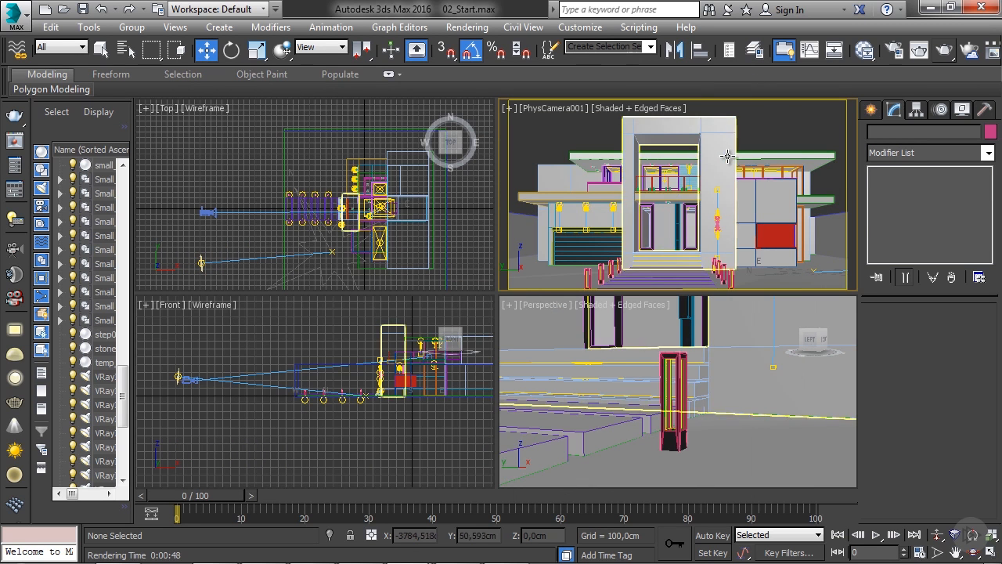
{"action": "left_click", "coordinate": [728, 156]}
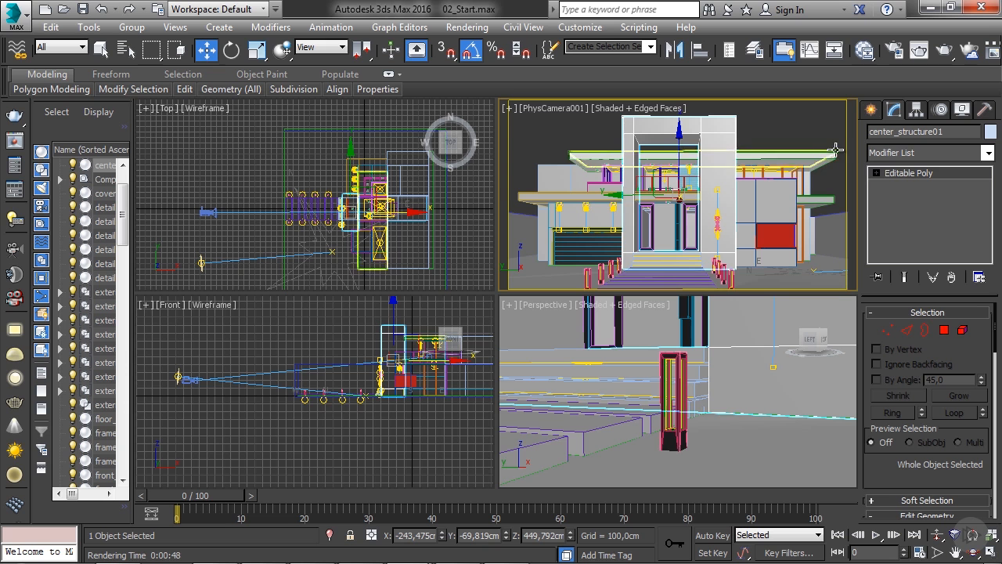
{"action": "left_click", "coordinate": [966, 155]}
{"action": "scroll", "coordinate": [924, 235], "scroll_direction": "down", "scroll_amount": 15}
{"action": "scroll", "coordinate": [923, 313], "scroll_direction": "down", "scroll_amount": 11}
{"action": "scroll", "coordinate": [921, 338], "scroll_direction": "down", "scroll_amount": 1}
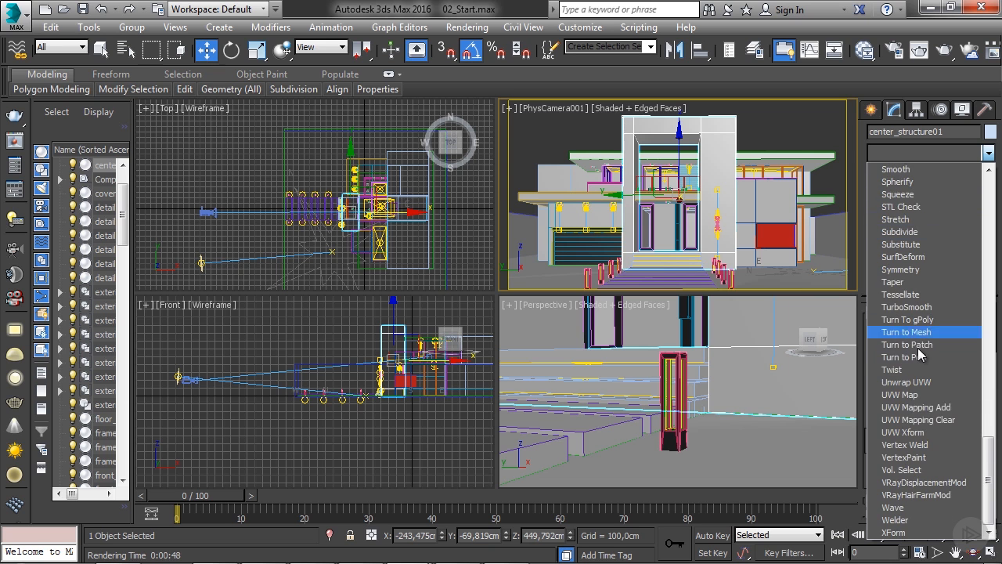
{"action": "left_click", "coordinate": [908, 396]}
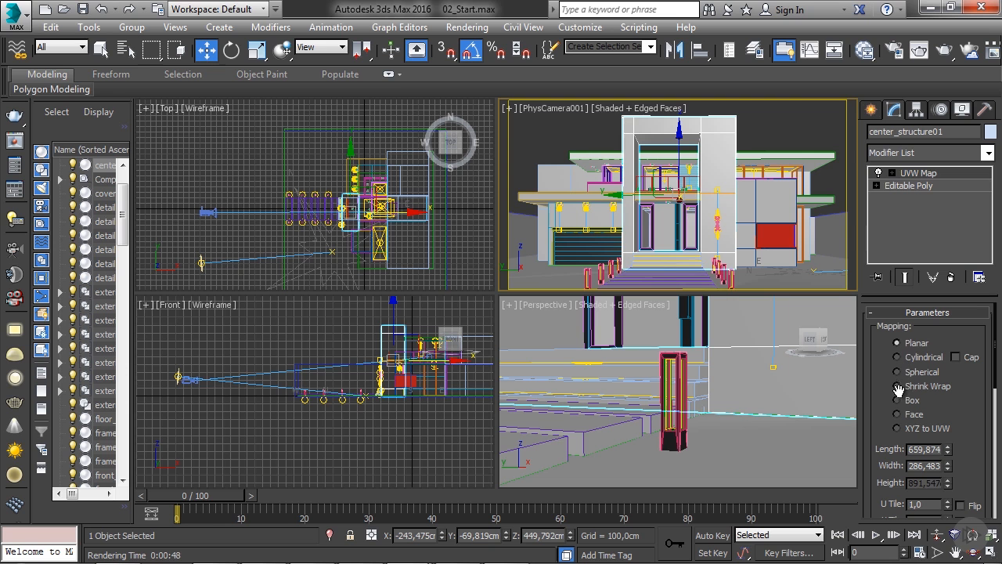
{"action": "left_click", "coordinate": [898, 399]}
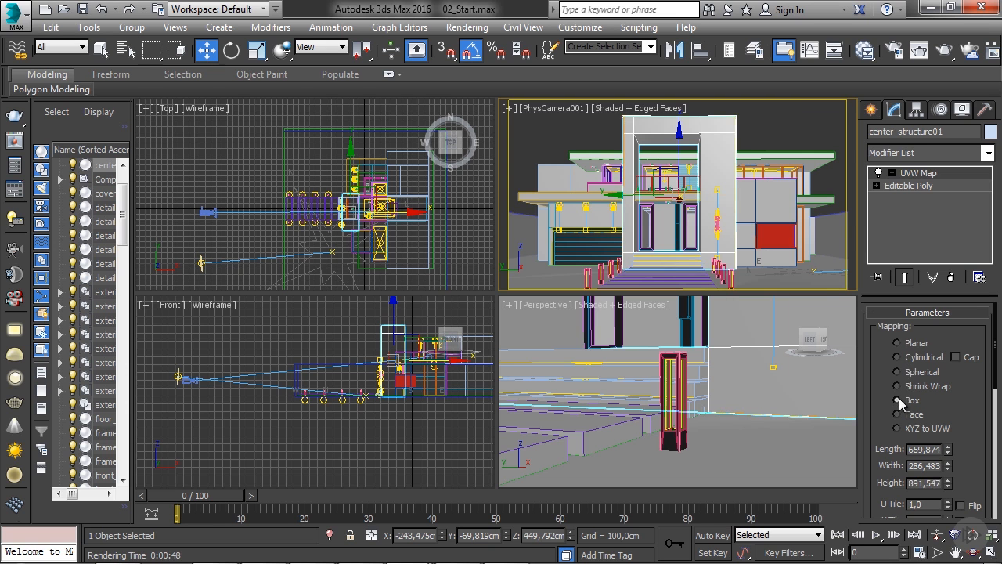
- Set the UVW Map's length, width and height to 500 cm each
{"action": "double_click", "coordinate": [916, 450]}
{"action": "type", "text": "500"}
{"action": "key", "text": "Return"}
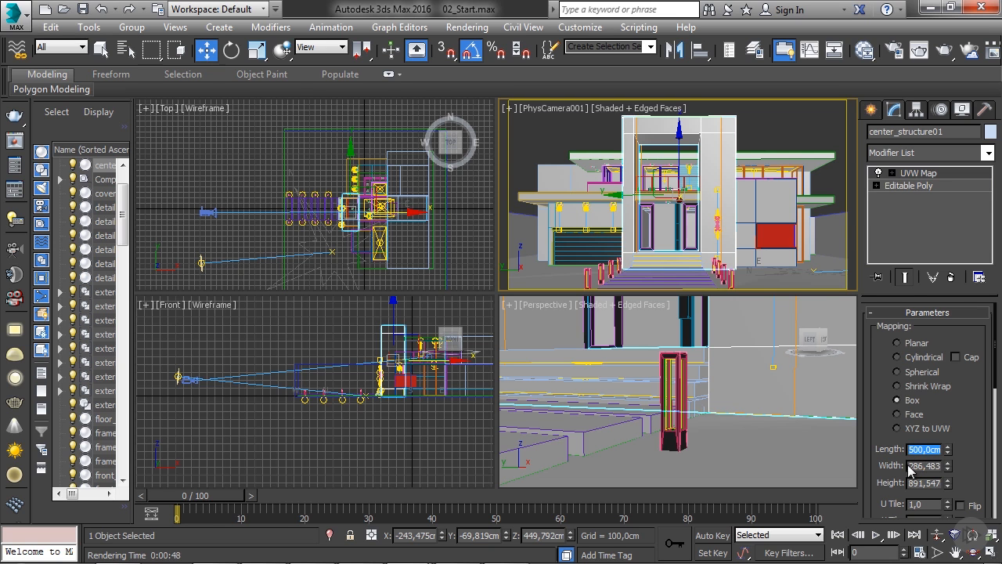
{"action": "double_click", "coordinate": [915, 466]}
{"action": "type", "text": "500"}
{"action": "key", "text": "Return"}
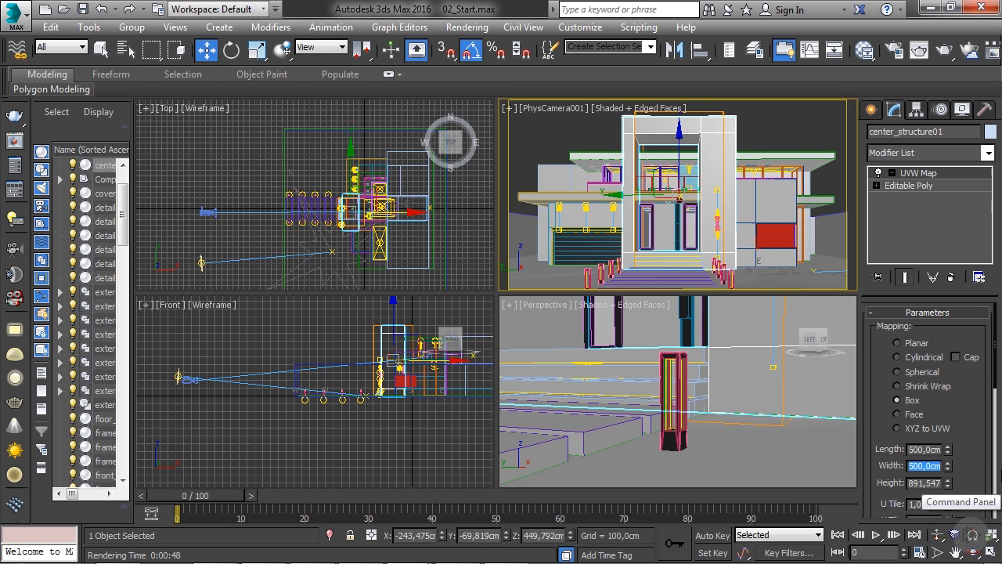
{"action": "double_click", "coordinate": [913, 484]}
{"action": "type", "text": "500"}
{"action": "key", "text": "Return"}
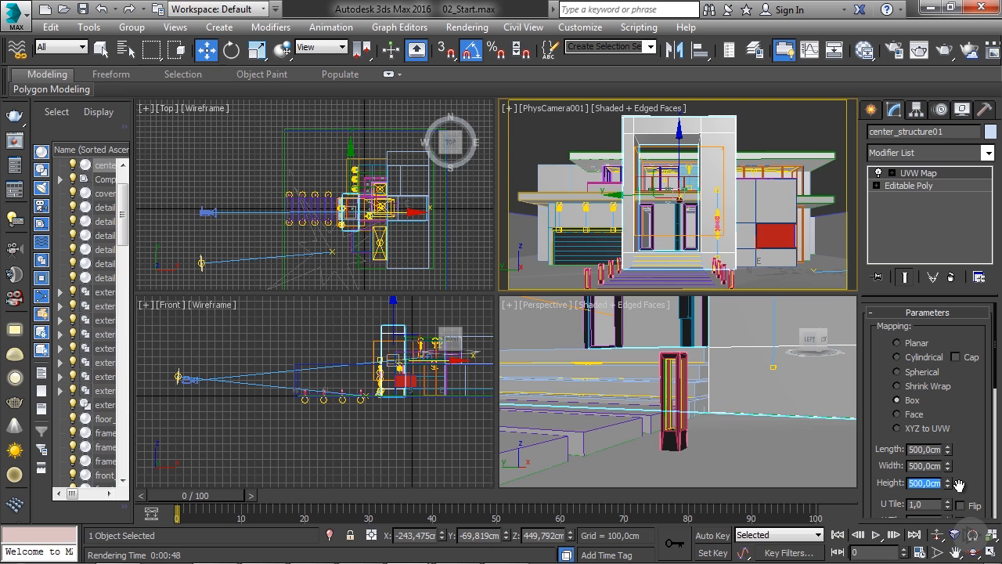
- Shift the UVW Map gizmo of center_structure01 along Y to about -319 cm and leave gizmo editing
{"action": "left_click", "coordinate": [892, 174]}
{"action": "left_click", "coordinate": [918, 185]}
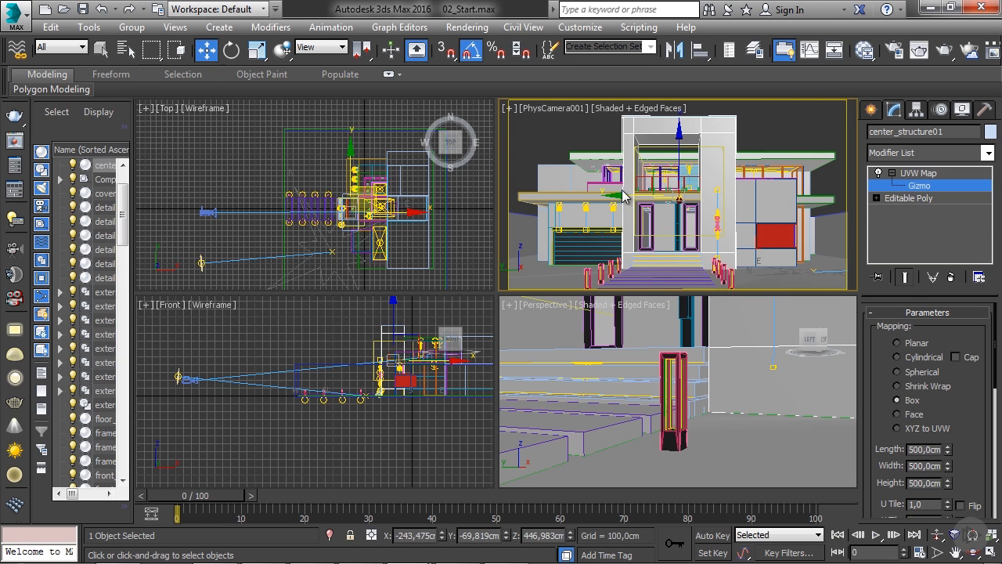
{"action": "left_click_drag", "start_coordinate": [624, 196], "coordinate": [661, 196]}
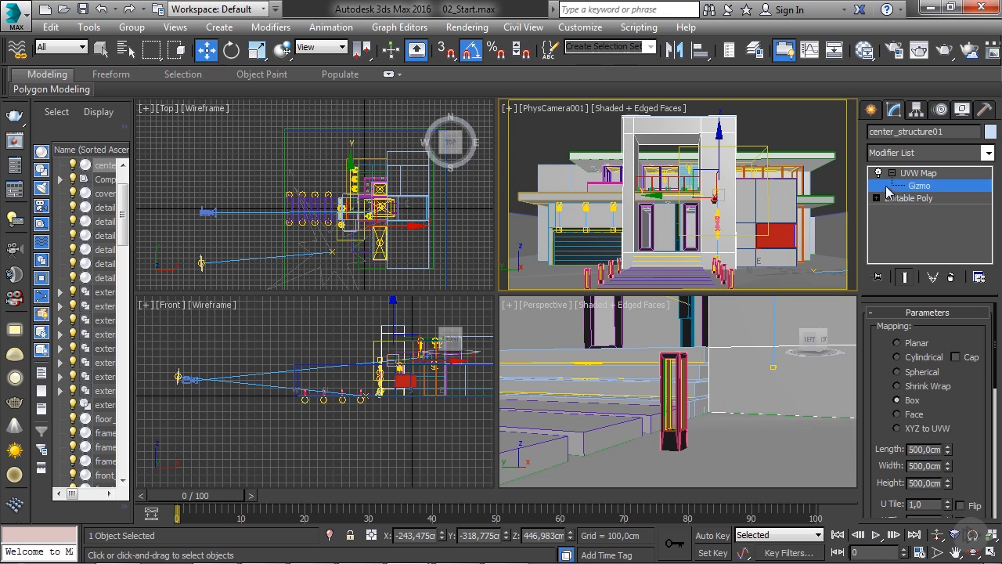
{"action": "left_click", "coordinate": [919, 176]}
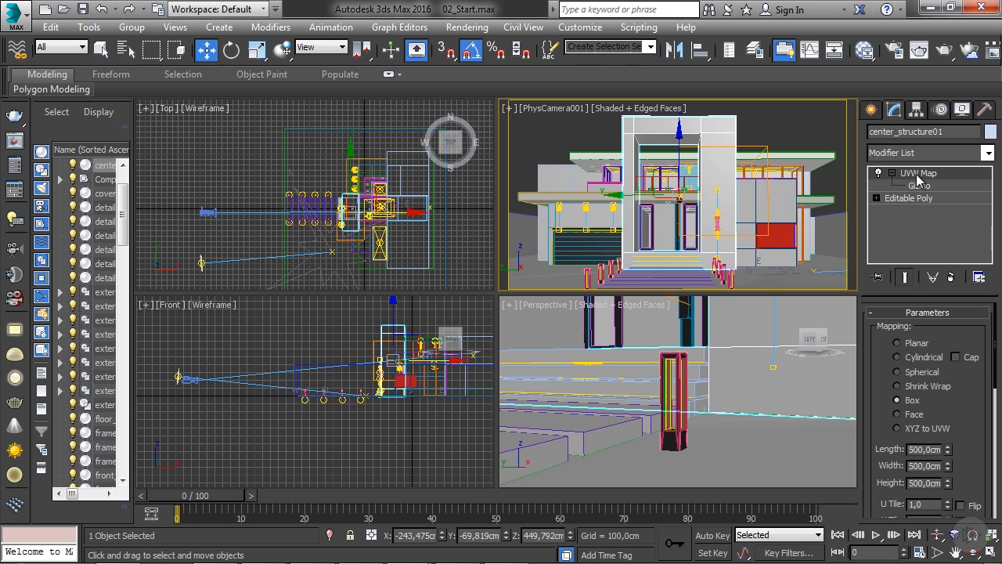
{"action": "left_click", "coordinate": [917, 175]}
{"action": "left_click", "coordinate": [917, 173]}
{"action": "left_click", "coordinate": [895, 172]}
- Copy the UVW Map modifier from center_structure01 and paste it as an instance onto Back_structure01
{"action": "right_click", "coordinate": [910, 173]}
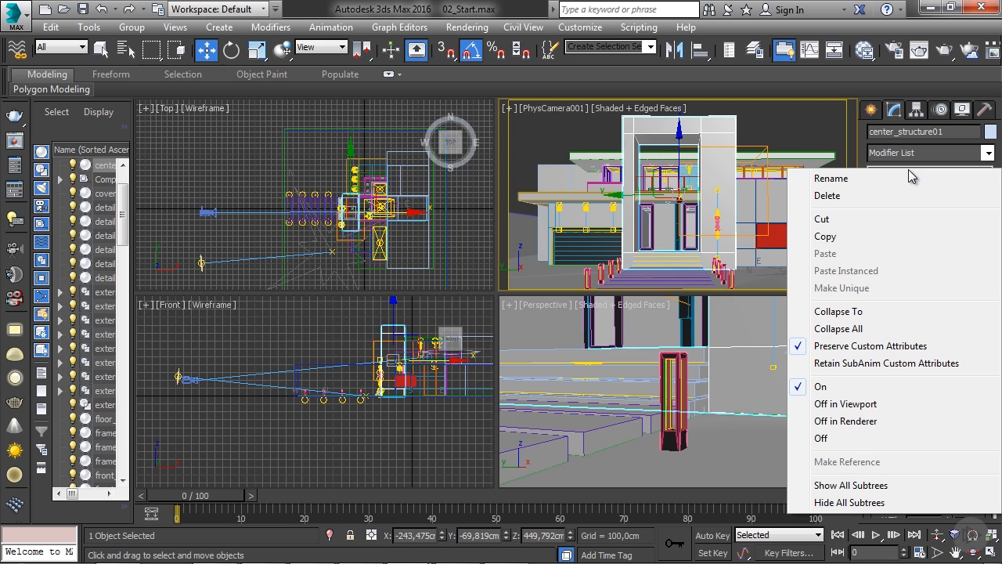
{"action": "left_click", "coordinate": [827, 236]}
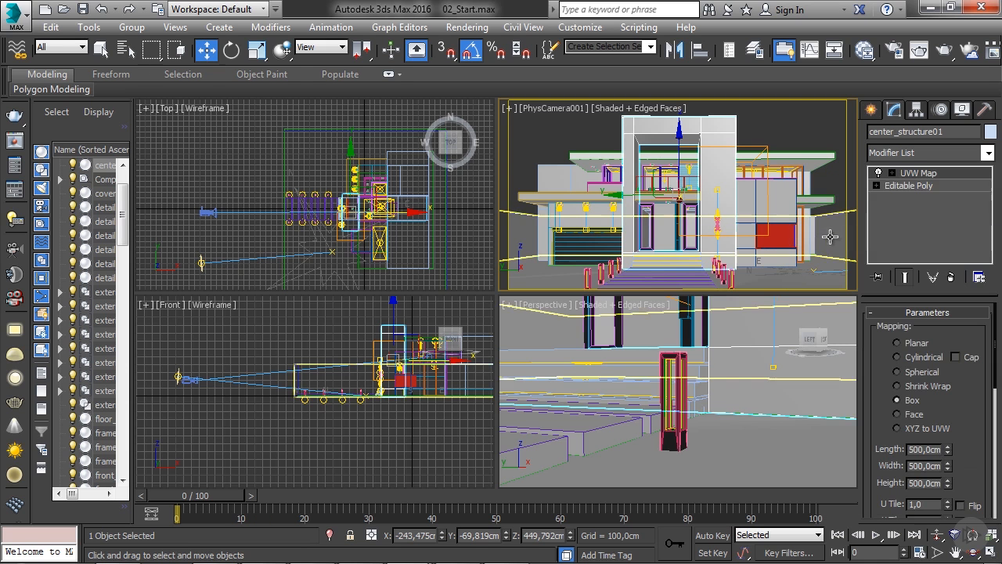
{"action": "left_click", "coordinate": [563, 174]}
{"action": "right_click", "coordinate": [945, 174]}
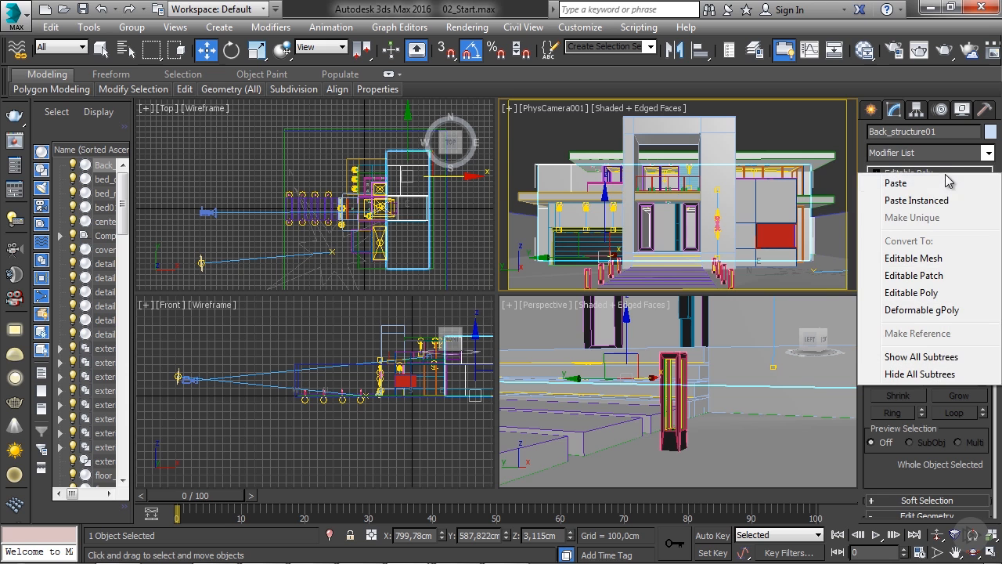
{"action": "left_click", "coordinate": [924, 202]}
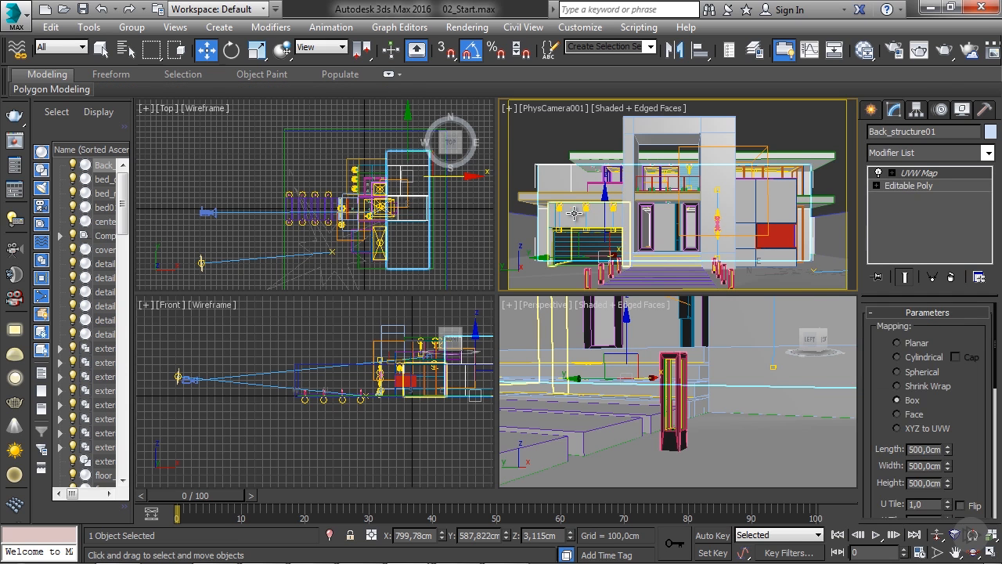
- Paste the copied UVW Map modifier as an instance onto garage01
{"action": "left_click", "coordinate": [567, 219]}
{"action": "right_click", "coordinate": [968, 174]}
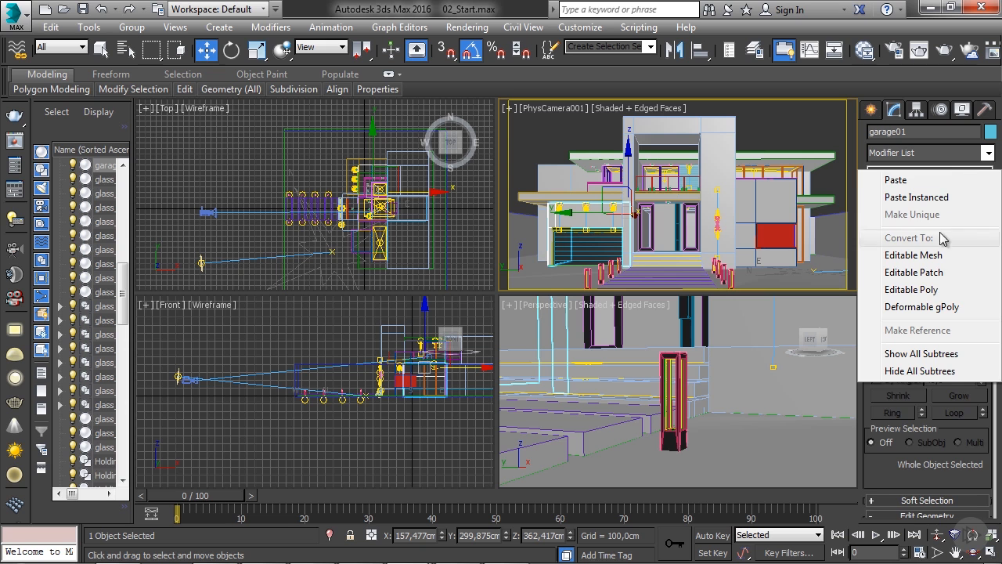
{"action": "left_click", "coordinate": [942, 197]}
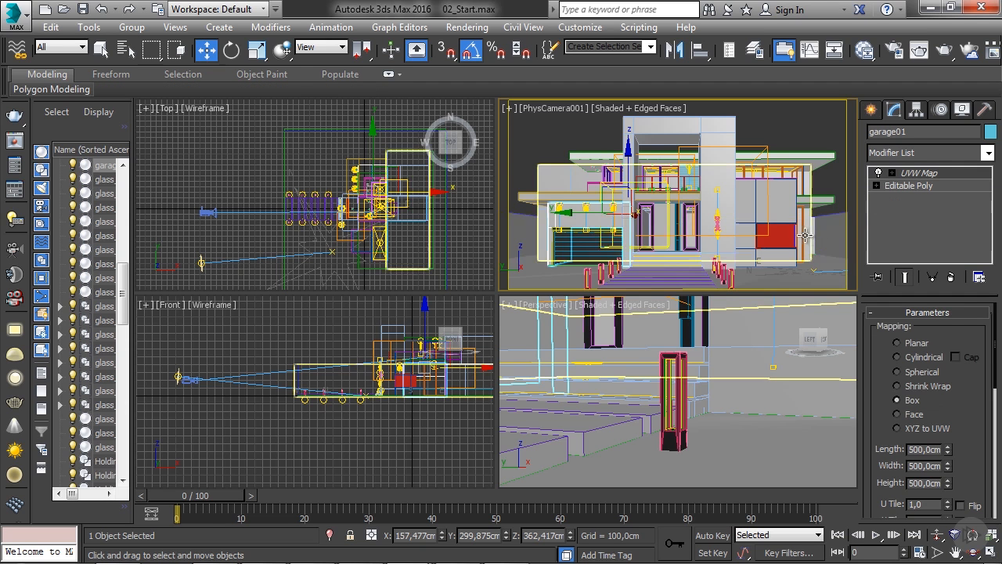
- Paste the copied UVW Map modifier as an instance onto external_wall01 and clear the selection
{"action": "left_click", "coordinate": [808, 234]}
{"action": "left_click", "coordinate": [839, 239]}
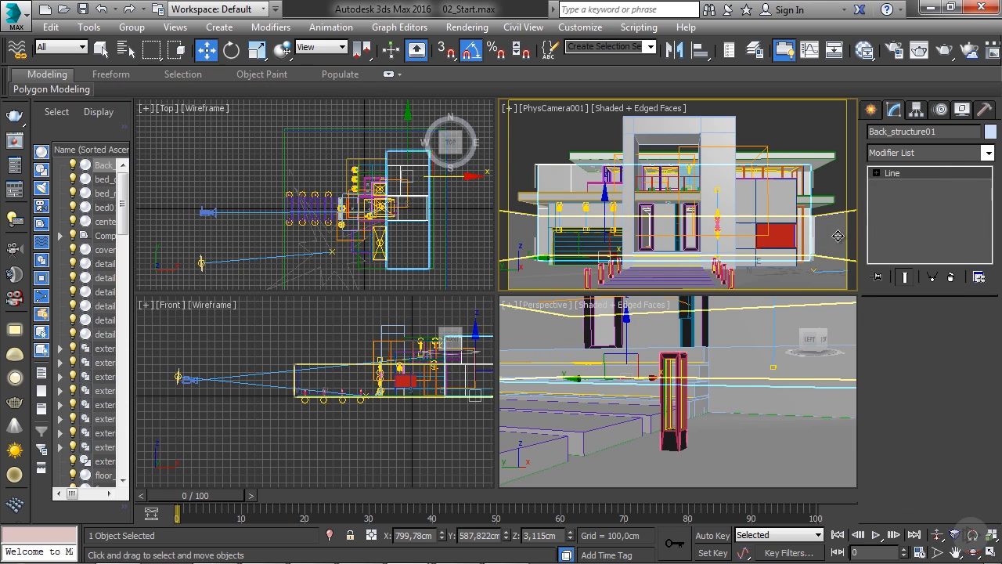
{"action": "right_click", "coordinate": [949, 174]}
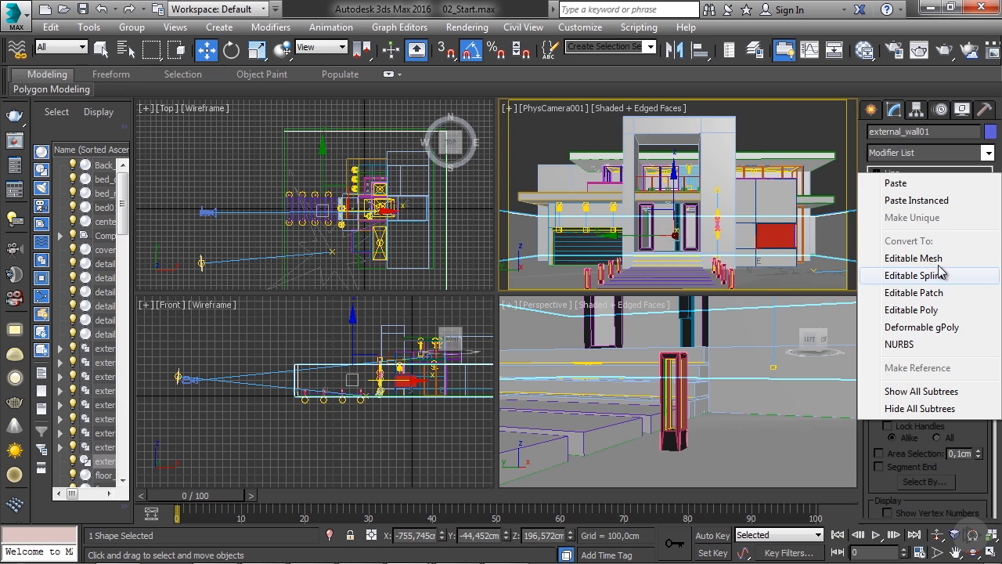
{"action": "left_click", "coordinate": [932, 199]}
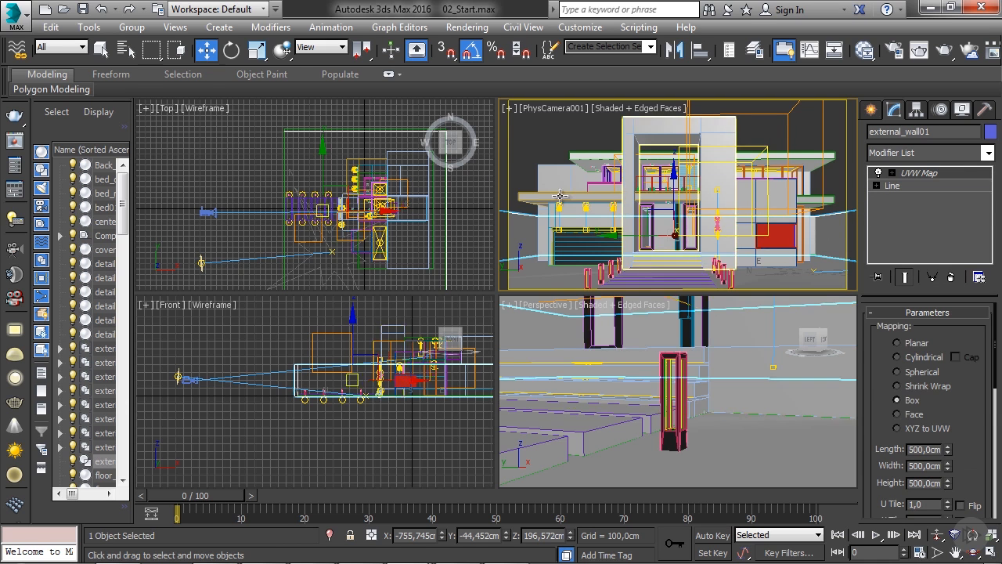
{"action": "left_click", "coordinate": [524, 141]}
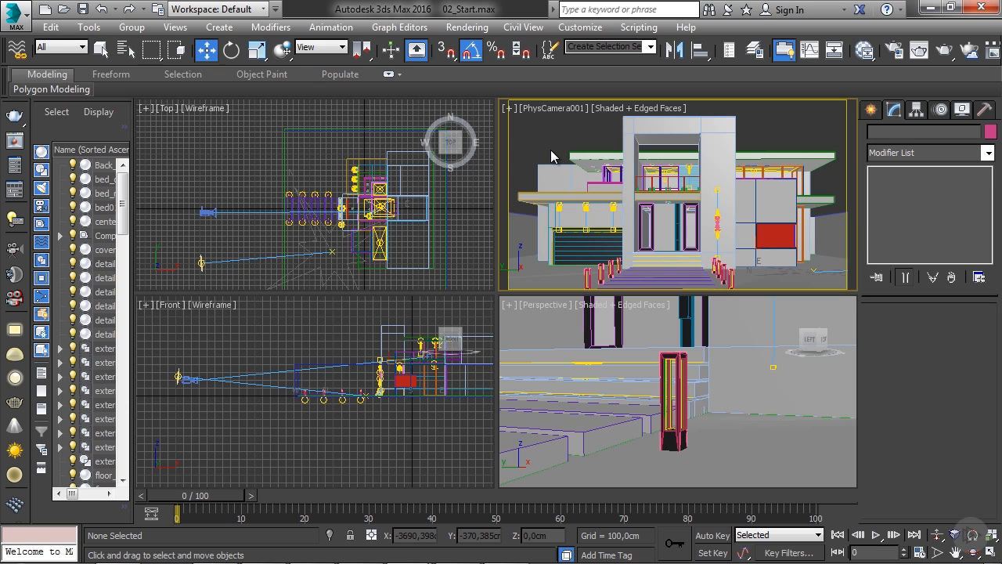
- Set the V-Ray exposure value (EV) to 0,7 in the environment settings and render the camera view
{"action": "left_click", "coordinate": [468, 27]}
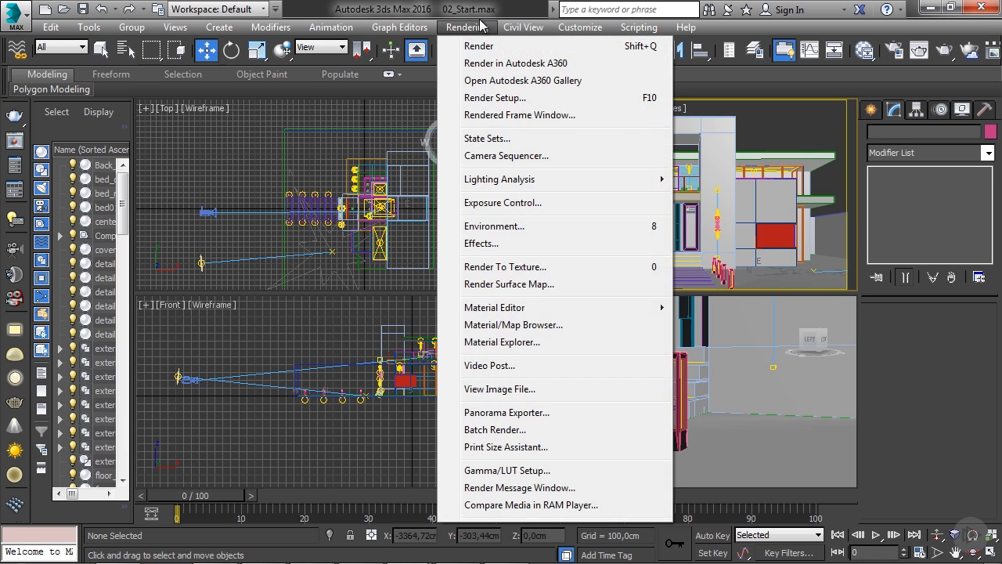
{"action": "left_click", "coordinate": [506, 226]}
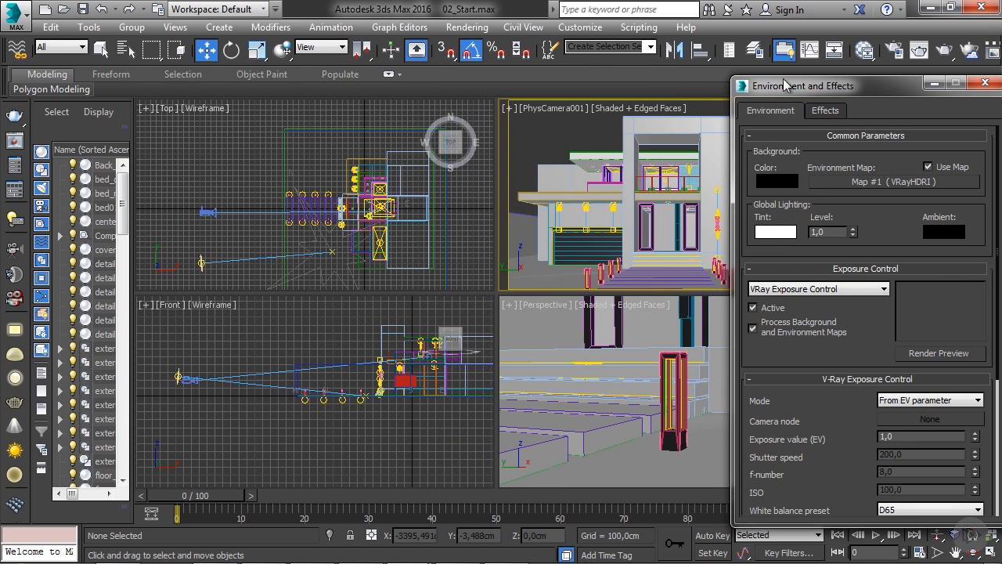
{"action": "left_click_drag", "start_coordinate": [784, 86], "coordinate": [314, 11]}
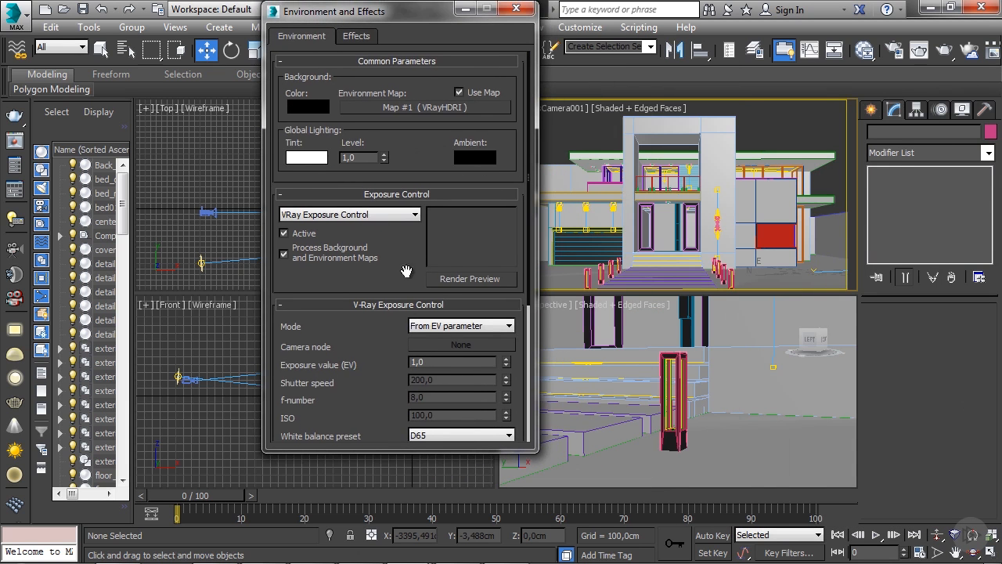
{"action": "left_click", "coordinate": [437, 363]}
{"action": "type", "text": "0,7"}
{"action": "key", "text": "Return"}
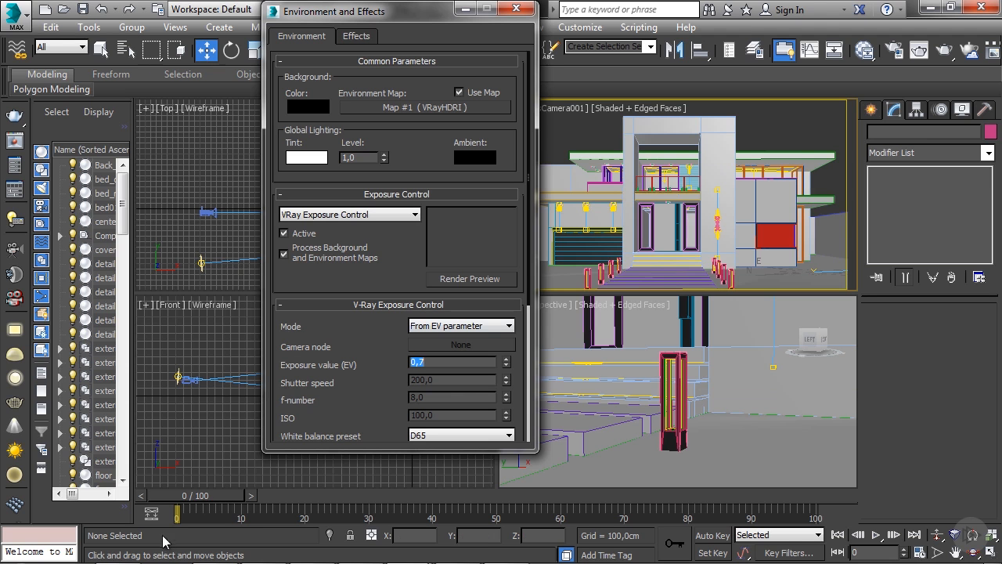
{"action": "left_click", "coordinate": [953, 52]}
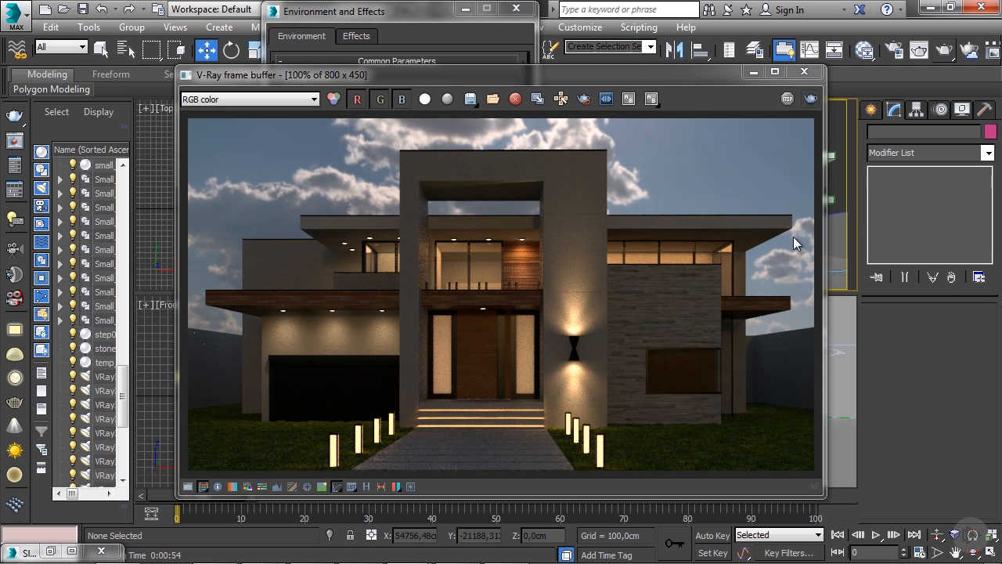
- Examine the facade, entrance and lights in the render at 200%, then close the frame buffer and the environment settings
{"action": "left_click", "coordinate": [642, 324]}
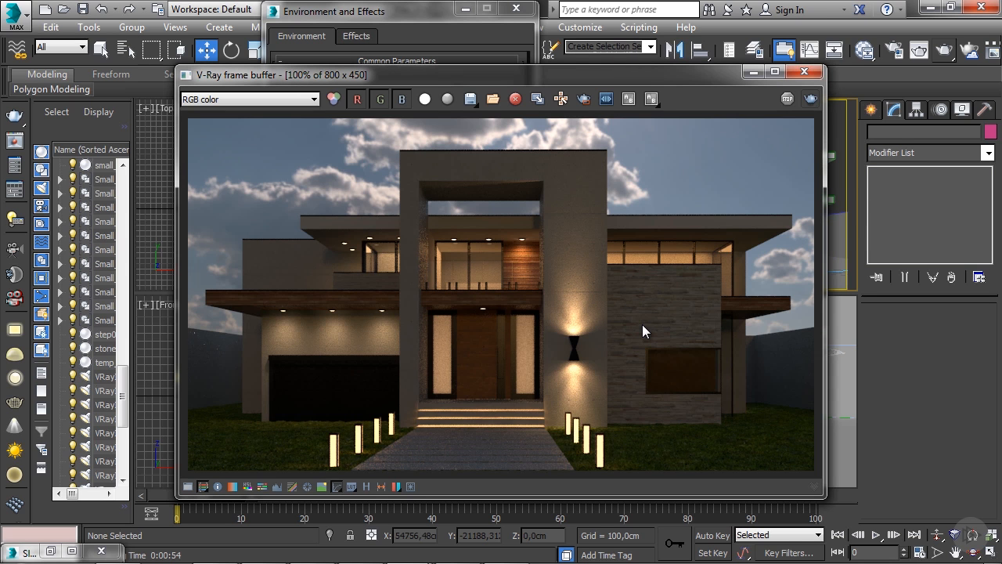
{"action": "scroll", "coordinate": [641, 324], "scroll_direction": "up", "scroll_amount": 2}
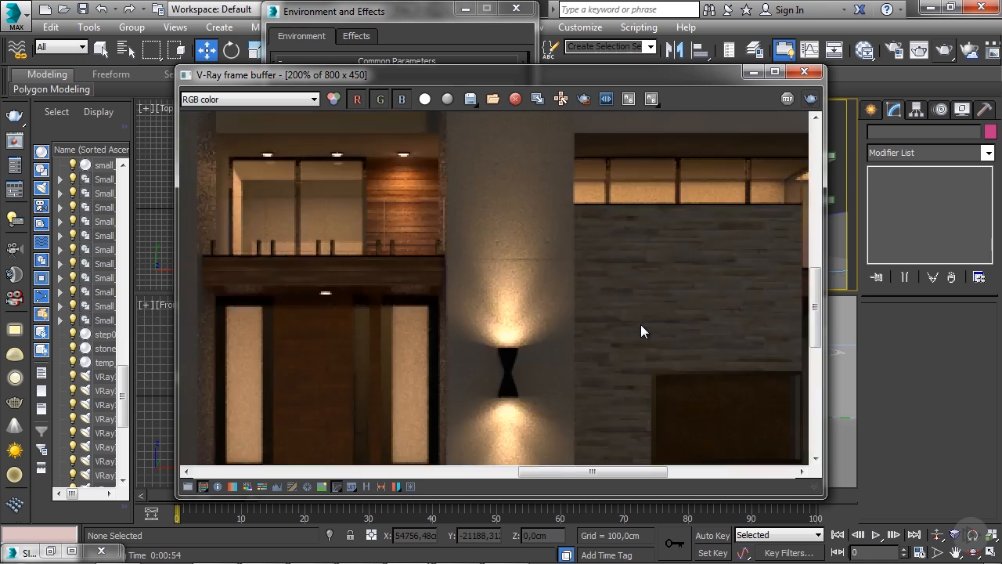
{"action": "scroll", "coordinate": [521, 290], "scroll_direction": "down", "scroll_amount": 1}
{"action": "middle_click_drag", "start_coordinate": [357, 236], "coordinate": [470, 283]}
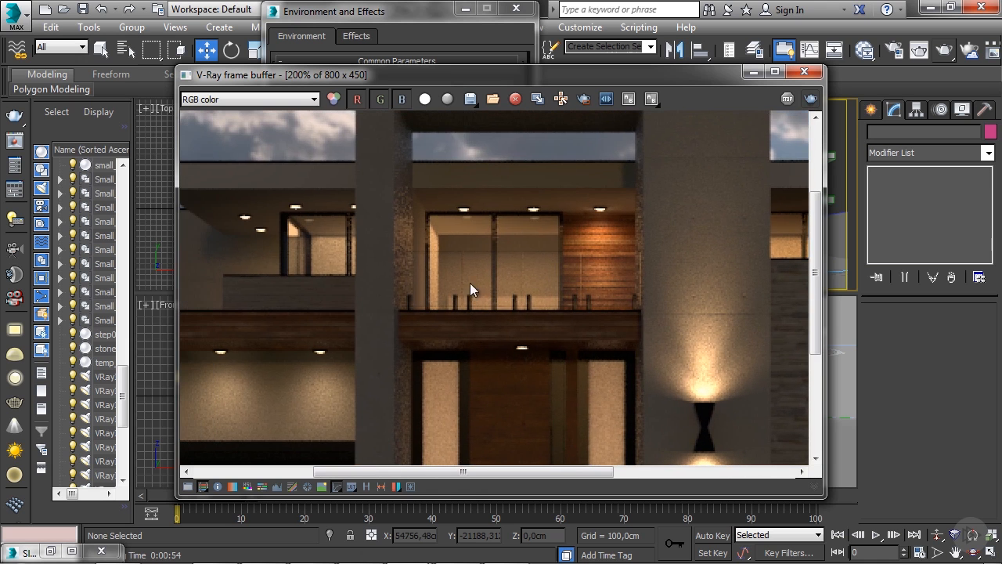
{"action": "middle_click_drag", "start_coordinate": [632, 329], "coordinate": [489, 279]}
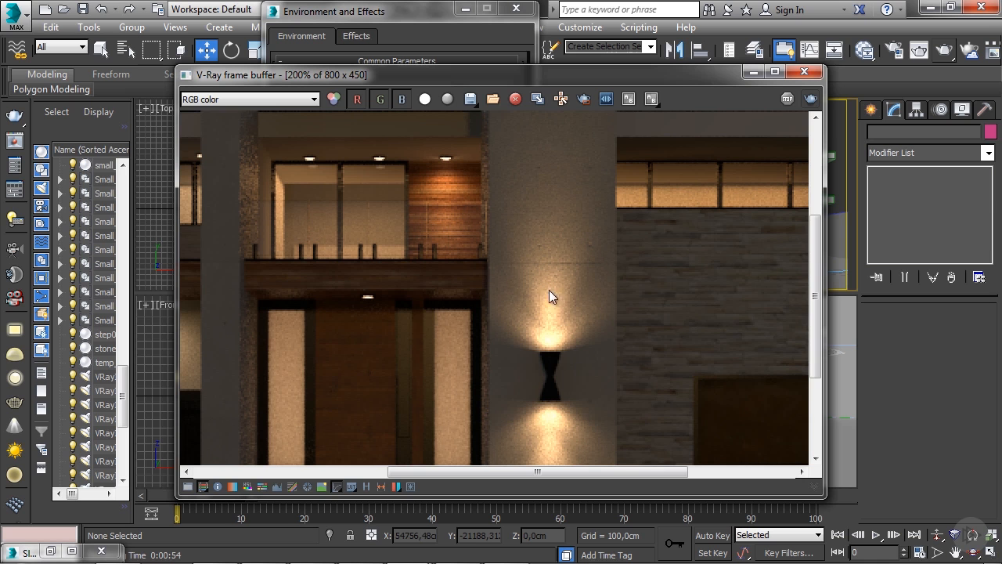
{"action": "middle_click_drag", "start_coordinate": [495, 372], "coordinate": [490, 234]}
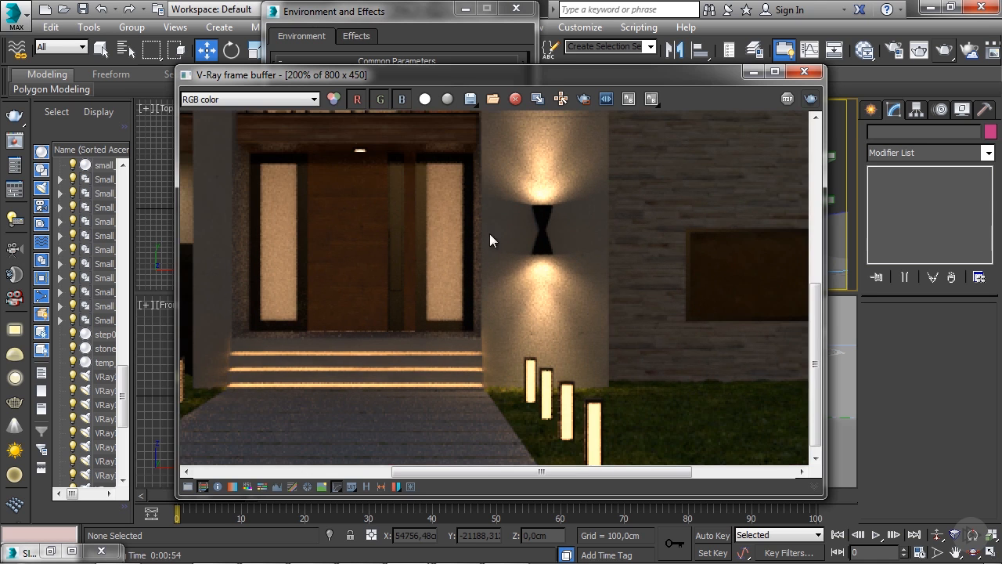
{"action": "middle_click_drag", "start_coordinate": [324, 294], "coordinate": [521, 257]}
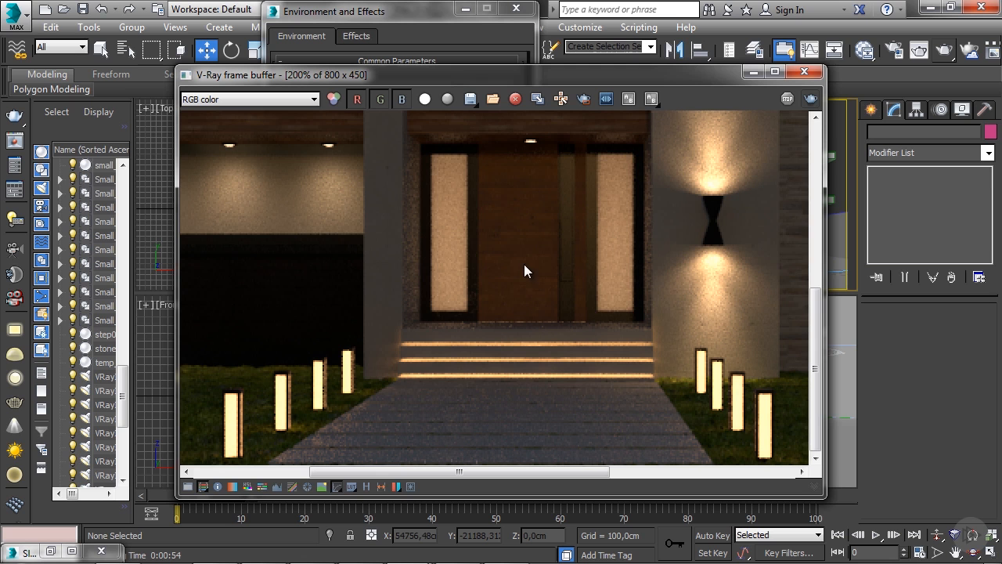
{"action": "left_click", "coordinate": [805, 71]}
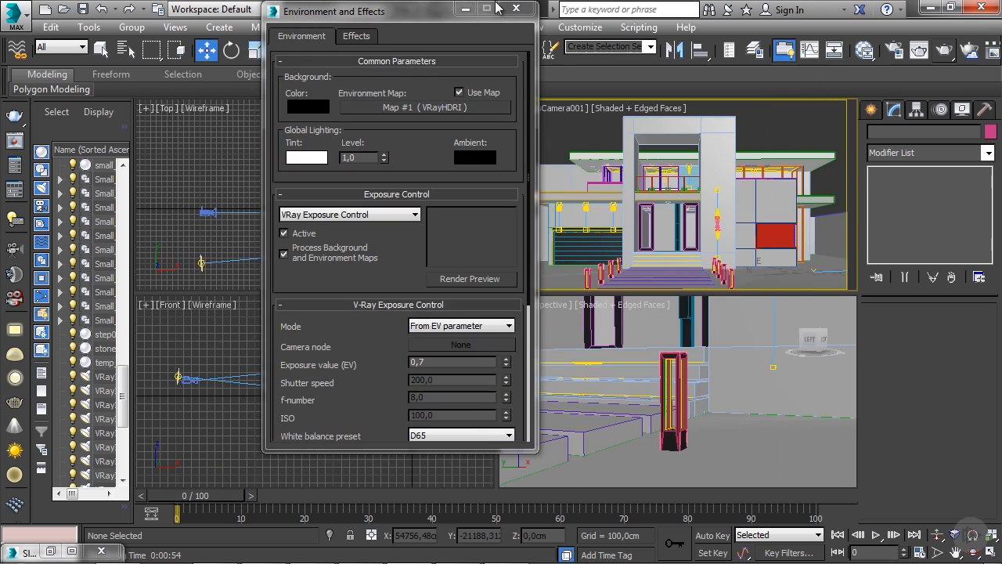
{"action": "left_click", "coordinate": [514, 9]}
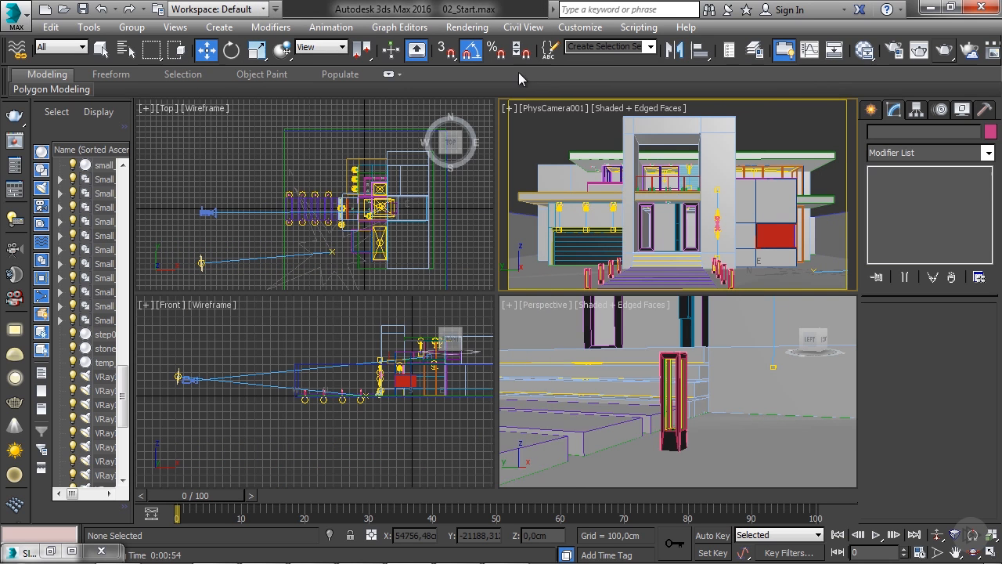
- Limit the selection filter to lights, try a region selection in the Top view, and clear the selection
{"action": "left_click", "coordinate": [67, 49]}
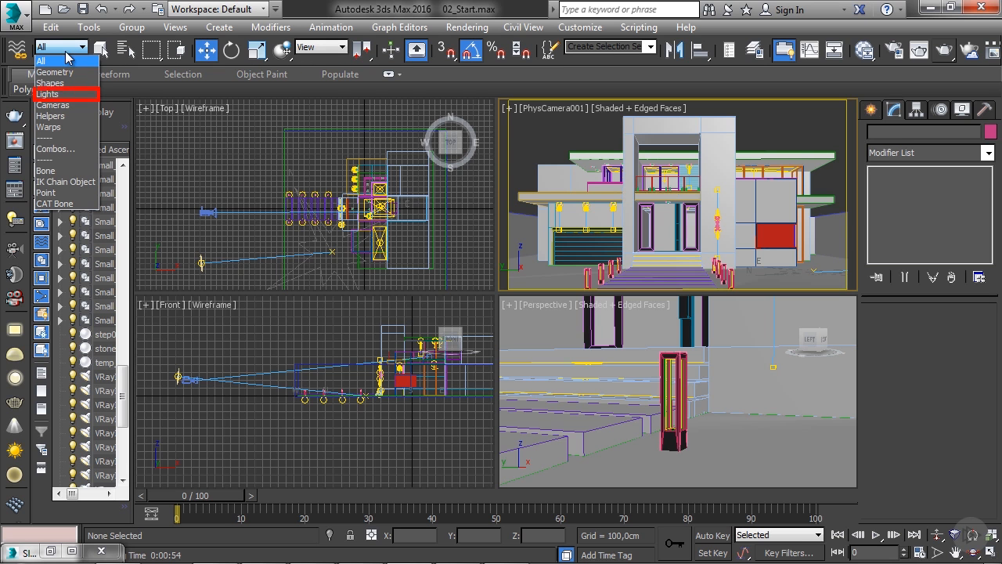
{"action": "left_click", "coordinate": [47, 94]}
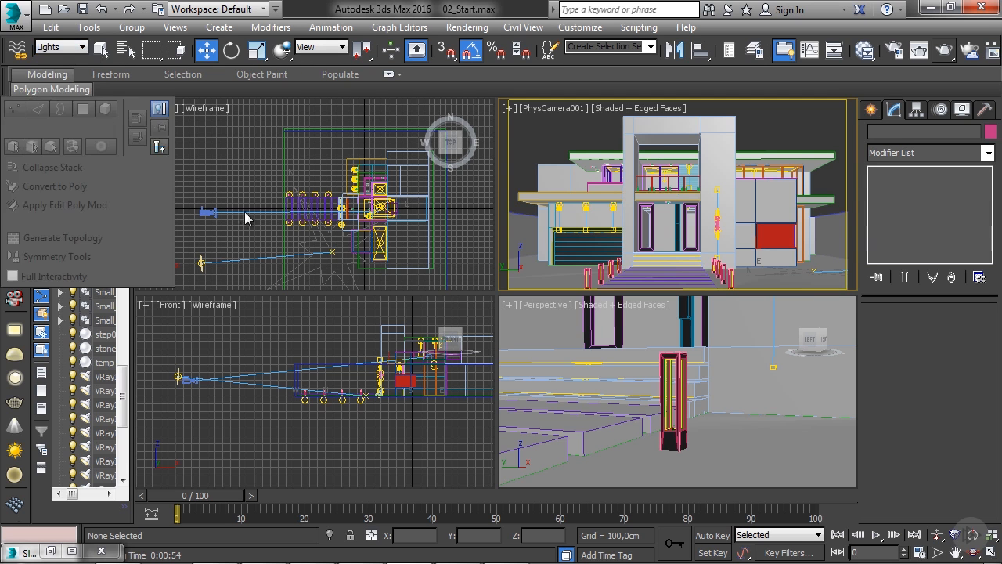
{"action": "key", "text": "ctrl+a"}
{"action": "left_click_drag", "start_coordinate": [228, 164], "coordinate": [351, 243]}
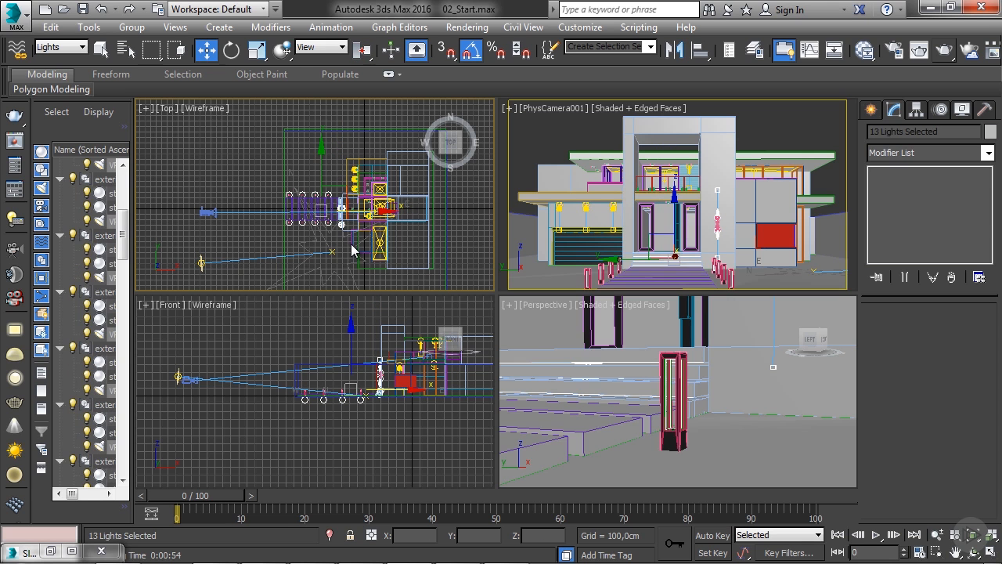
{"action": "left_click", "coordinate": [352, 250]}
- Select the VRayLight003 plane light in the Top view and set its sampling subdivisions to 64
{"action": "scroll", "coordinate": [392, 206], "scroll_direction": "up", "scroll_amount": 5}
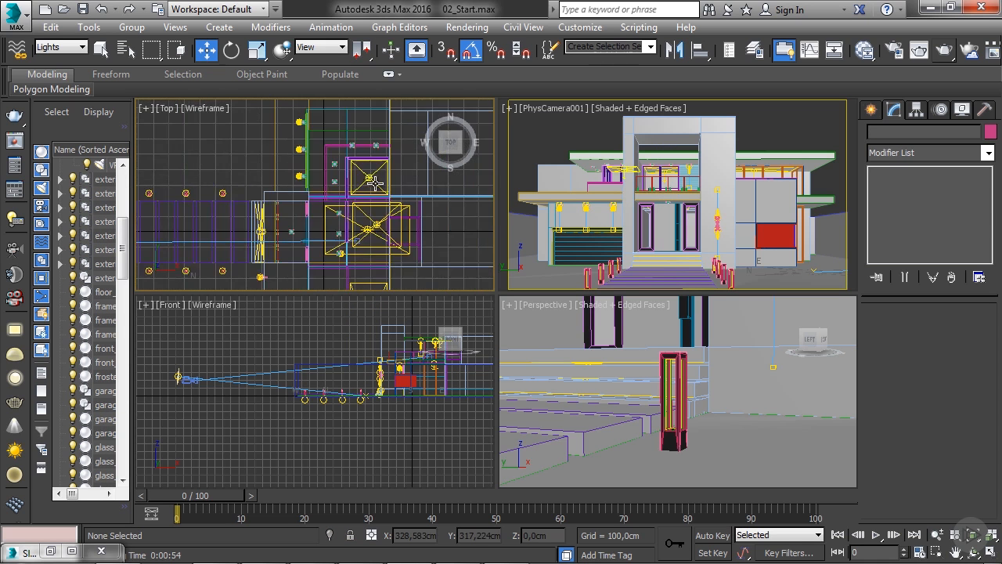
{"action": "scroll", "coordinate": [375, 182], "scroll_direction": "up", "scroll_amount": 4}
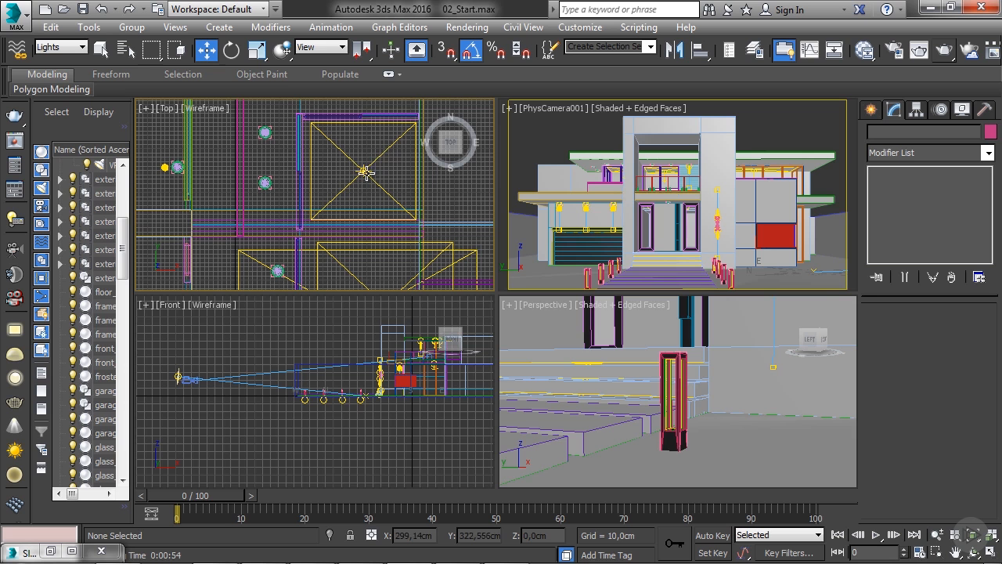
{"action": "left_click", "coordinate": [357, 177]}
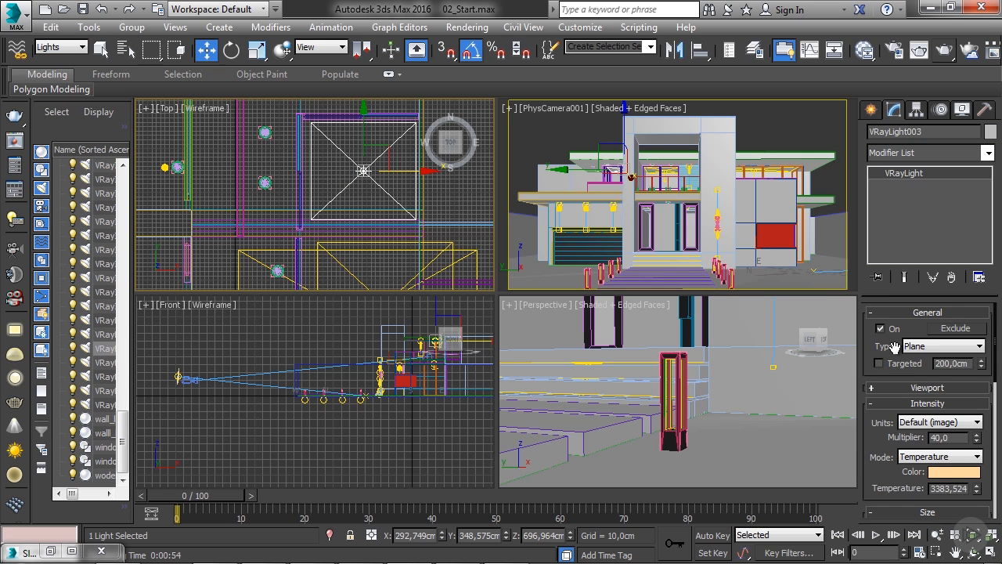
{"action": "left_click_drag", "start_coordinate": [879, 373], "coordinate": [874, 288]}
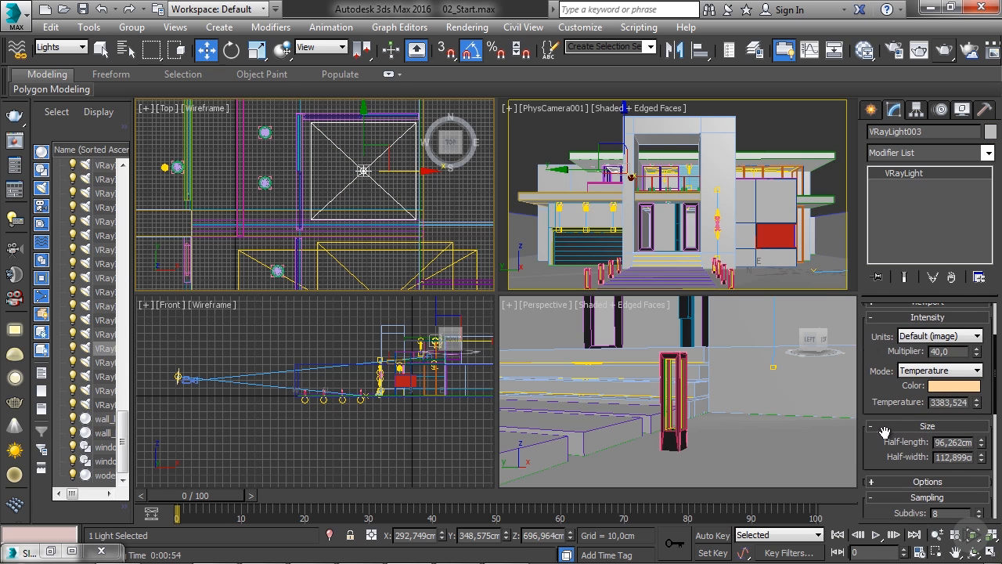
{"action": "left_click_drag", "start_coordinate": [879, 465], "coordinate": [864, 330]}
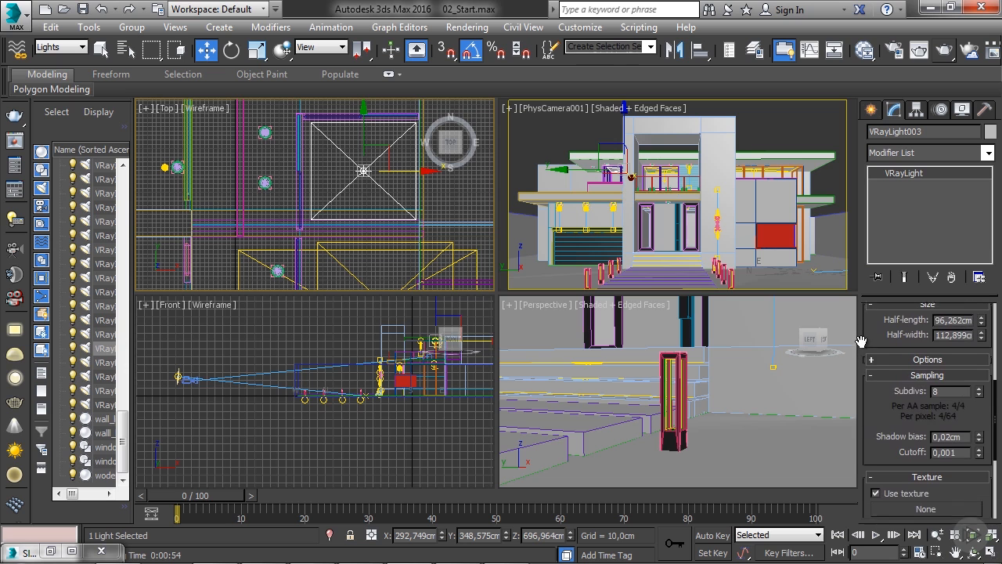
{"action": "double_click", "coordinate": [952, 391]}
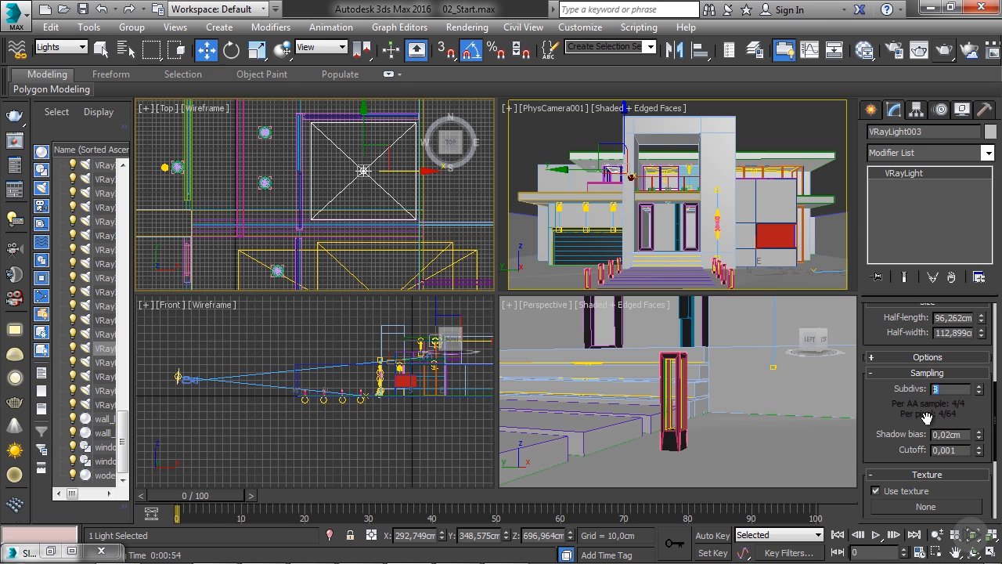
{"action": "type", "text": "64"}
{"action": "key", "text": "Return"}
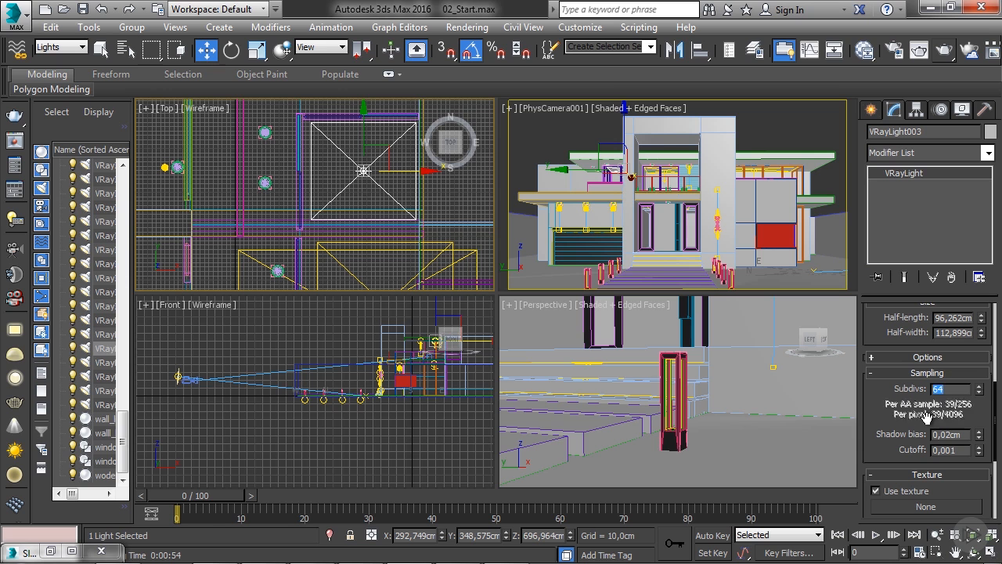
- Select the smaller central plane light, VRayLight001, and set its sampling subdivisions to 64
{"action": "left_click", "coordinate": [450, 241]}
{"action": "left_click_drag", "start_coordinate": [950, 388], "coordinate": [846, 386]}
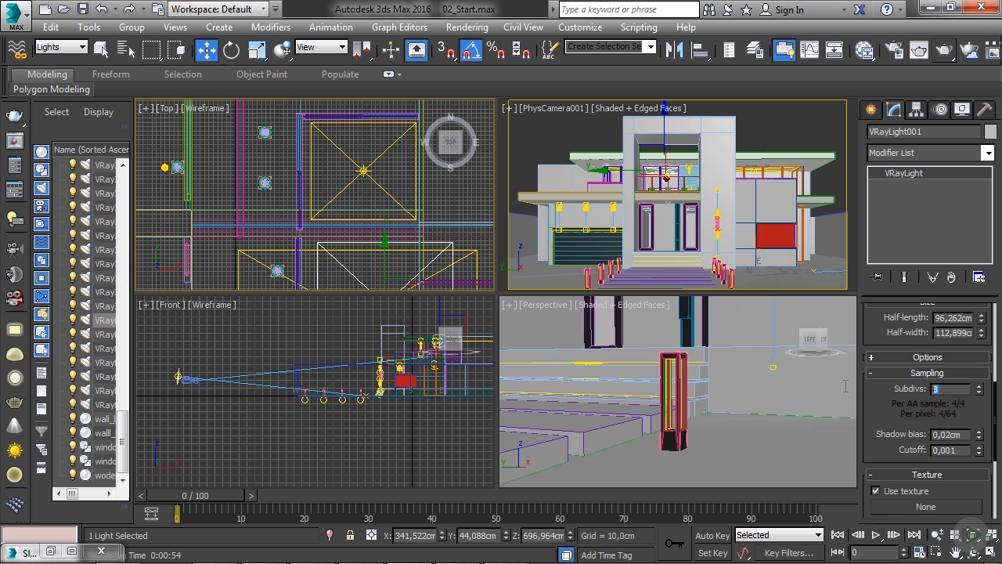
{"action": "type", "text": "64"}
{"action": "key", "text": "Return"}
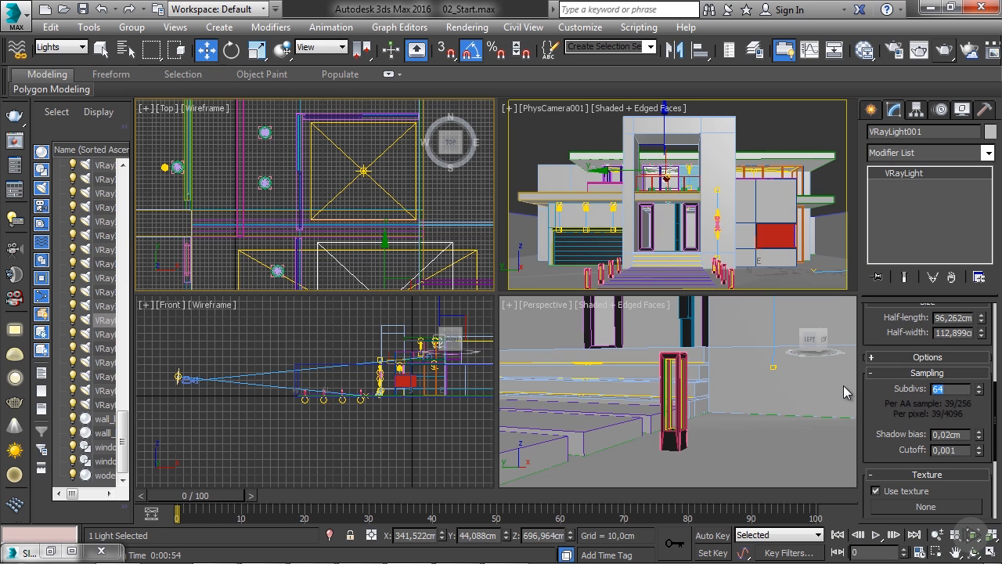
- Select the larger plane light surrounding VRayLight001 in the Top view and set its sampling subdivisions to 64
{"action": "left_click", "coordinate": [446, 252]}
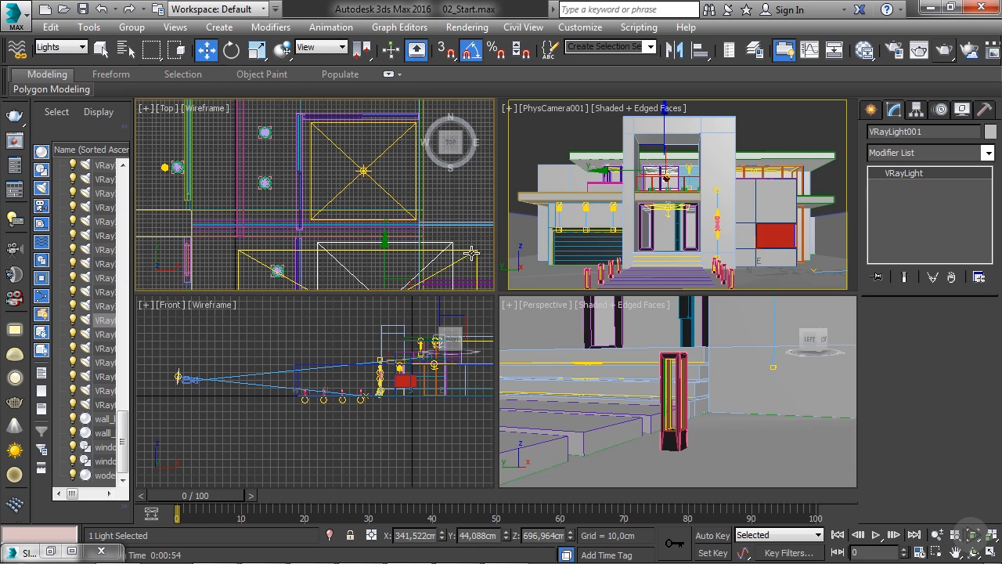
{"action": "left_click_drag", "start_coordinate": [942, 388], "coordinate": [876, 411]}
{"action": "type", "text": "64"}
{"action": "key", "text": "Return"}
- Set the subdivisions to 64 for the remaining plane light in the Top view and for VRayIES006
{"action": "scroll", "coordinate": [354, 183], "scroll_direction": "down", "scroll_amount": 5}
{"action": "middle_click_drag", "start_coordinate": [353, 184], "coordinate": [339, 132]}
{"action": "left_click", "coordinate": [327, 204]}
{"action": "left_click_drag", "start_coordinate": [947, 387], "coordinate": [878, 383]}
{"action": "type", "text": "64"}
{"action": "key", "text": "Return"}
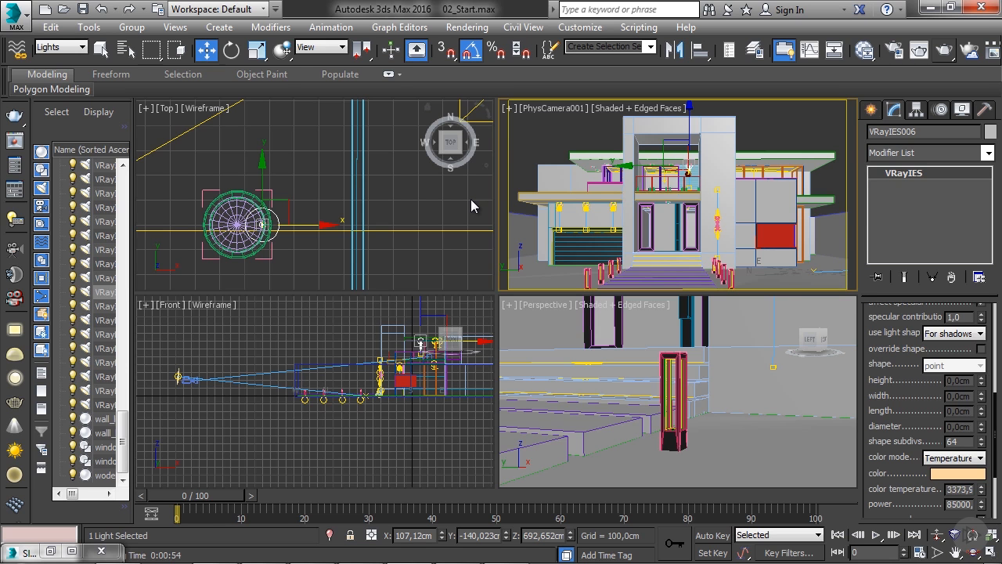
- Select the Daylight001 sun in the Top view and set its shadow subdivisions to 64, keeping the color mode on filter
{"action": "scroll", "coordinate": [369, 185], "scroll_direction": "down", "scroll_amount": 11}
{"action": "middle_click_drag", "start_coordinate": [308, 214], "coordinate": [350, 203]}
{"action": "scroll", "coordinate": [350, 203], "scroll_direction": "down", "scroll_amount": 5}
{"action": "left_click", "coordinate": [286, 216]}
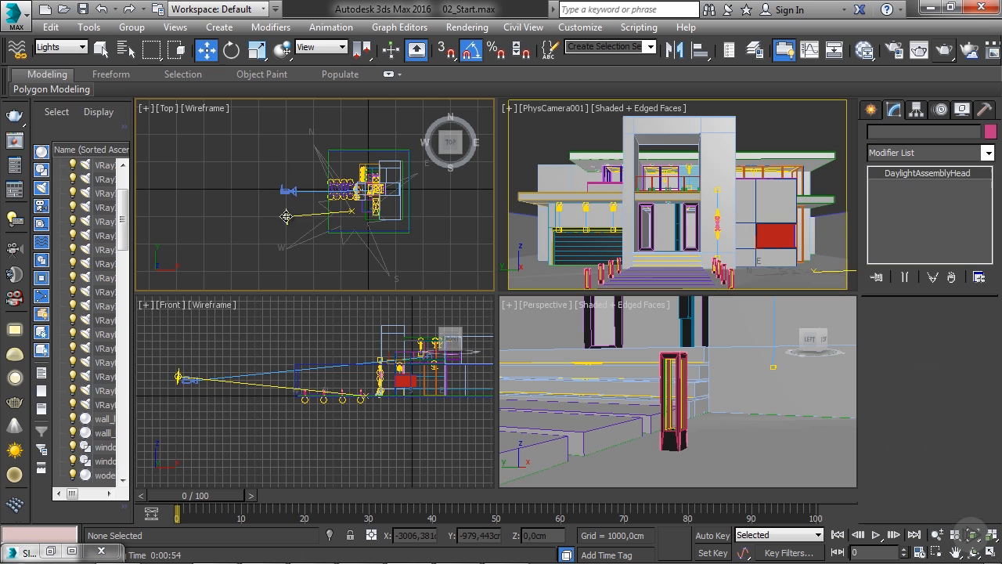
{"action": "left_click_drag", "start_coordinate": [898, 464], "coordinate": [908, 226]}
{"action": "left_click_drag", "start_coordinate": [895, 416], "coordinate": [897, 324]}
{"action": "left_click", "coordinate": [957, 374]}
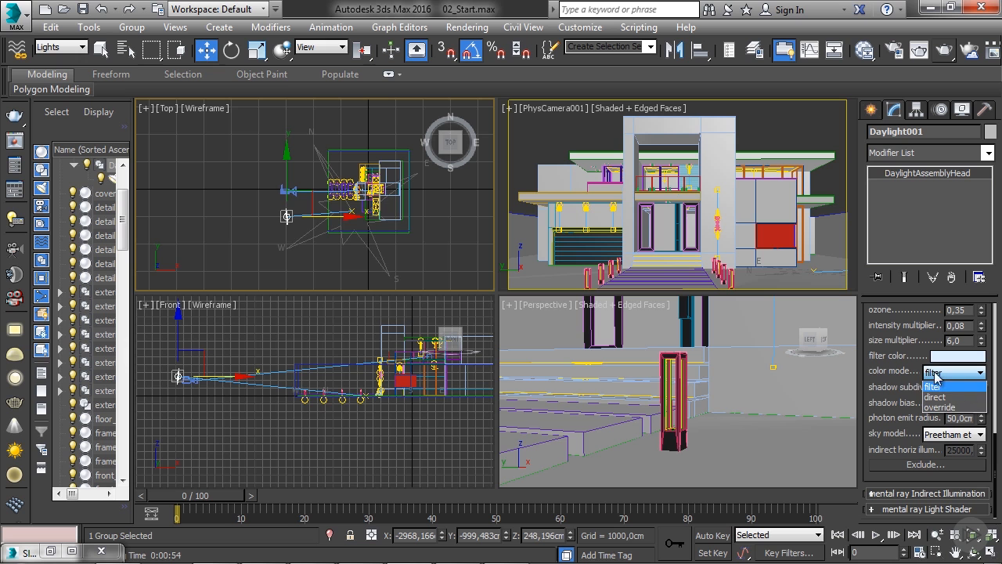
{"action": "left_click", "coordinate": [936, 375]}
{"action": "type", "text": "64"}
{"action": "key", "text": "Return"}
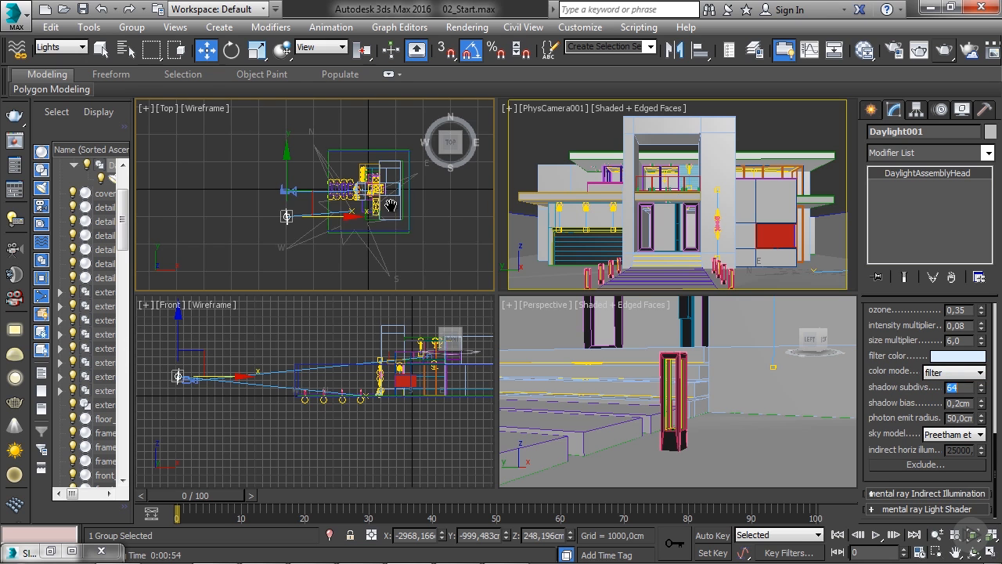
- Locate the lights at the front entrance steps in the Top view
{"action": "middle_click_drag", "start_coordinate": [390, 194], "coordinate": [333, 208]}
{"action": "scroll", "coordinate": [327, 199], "scroll_direction": "up", "scroll_amount": 2}
{"action": "scroll", "coordinate": [327, 199], "scroll_direction": "up", "scroll_amount": 4}
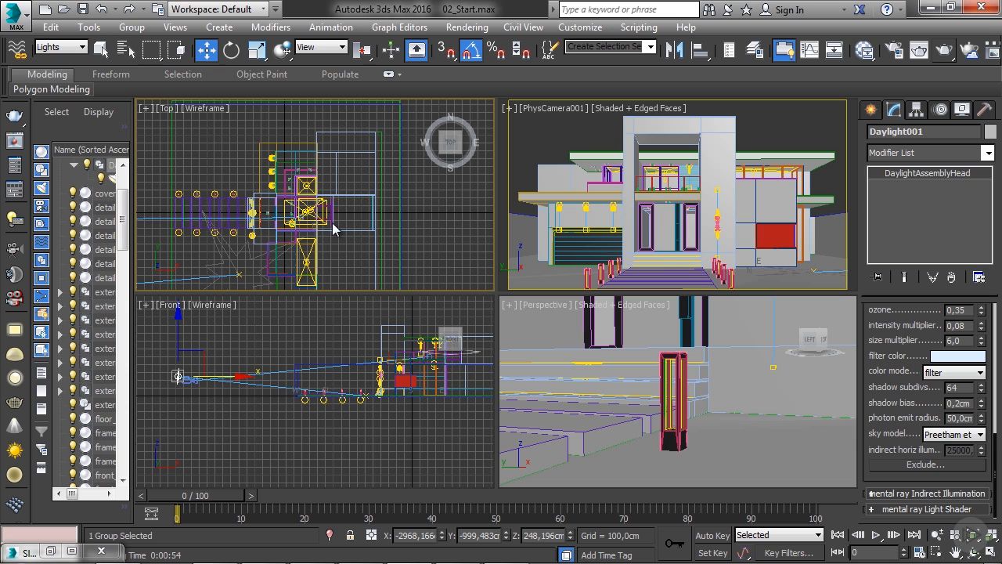
{"action": "middle_click_drag", "start_coordinate": [334, 228], "coordinate": [364, 204]}
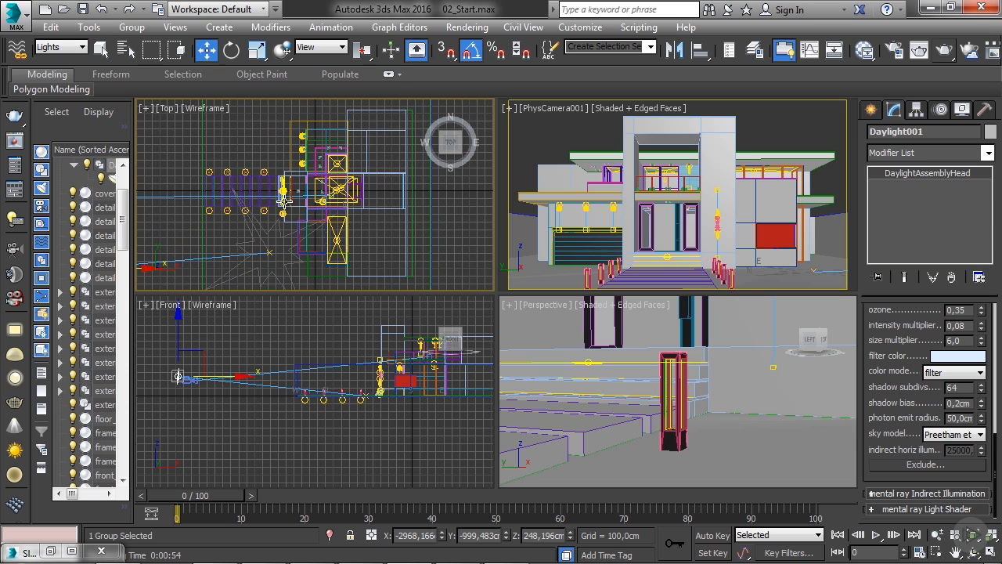